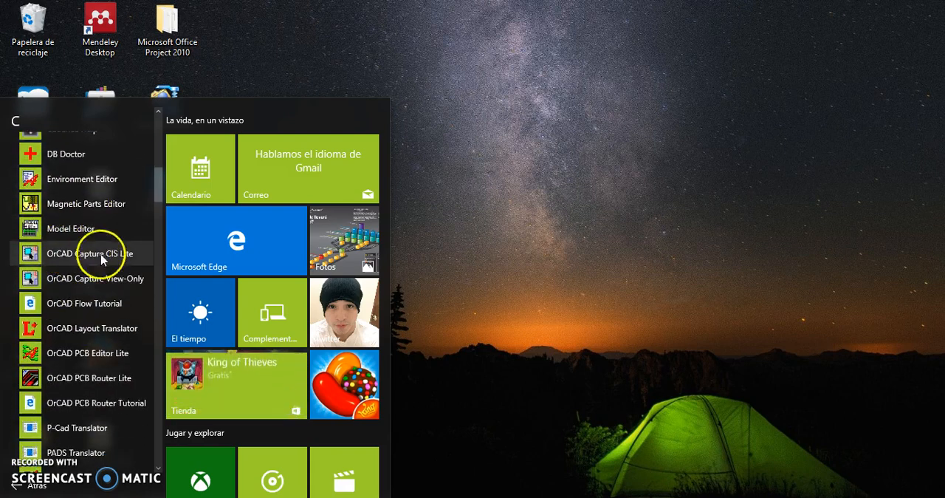
# Launch OrCAD Capture CIS Lite and start a new project
pyautogui.click(100, 254)
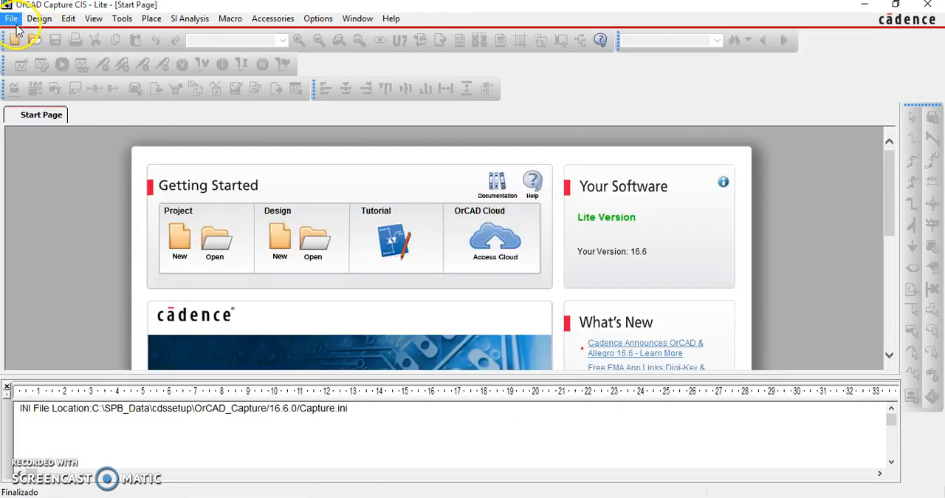
pyautogui.click(14, 21)
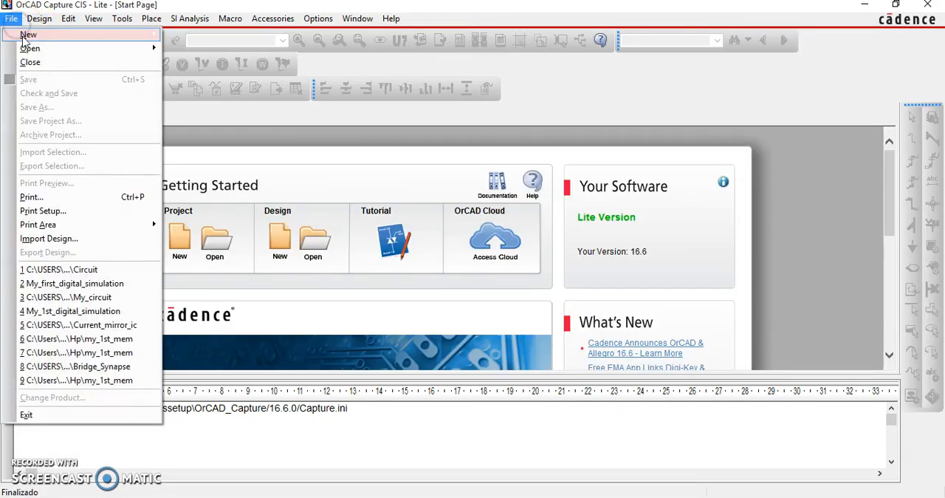
pyautogui.click(11, 18)
pyautogui.moveTo(29, 34)
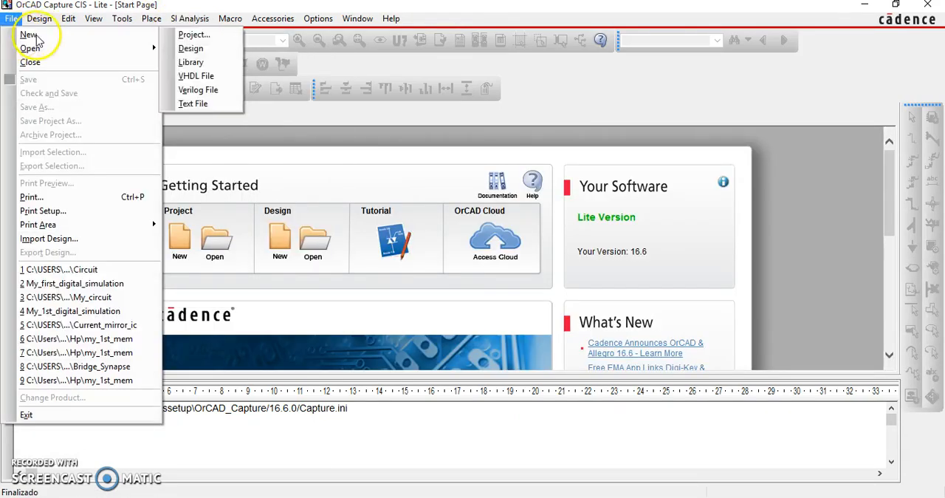
pyautogui.click(193, 34)
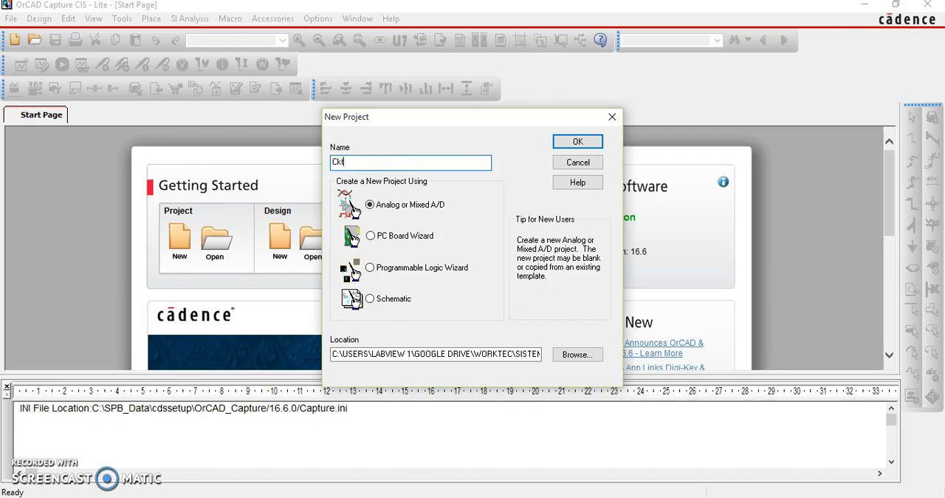
# Name the Analog or Mixed A/D project Ckt1 and store it in the Simulaciones folder
pyautogui.write('1')
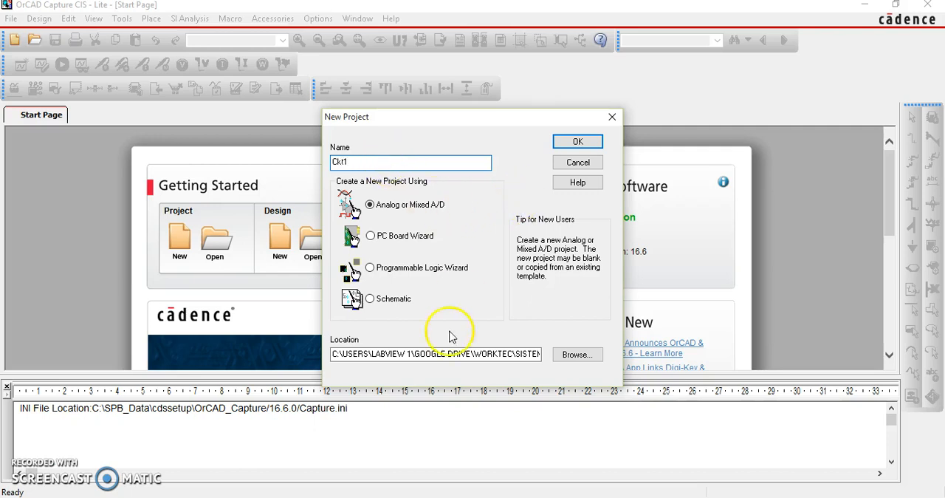
pyautogui.click(574, 355)
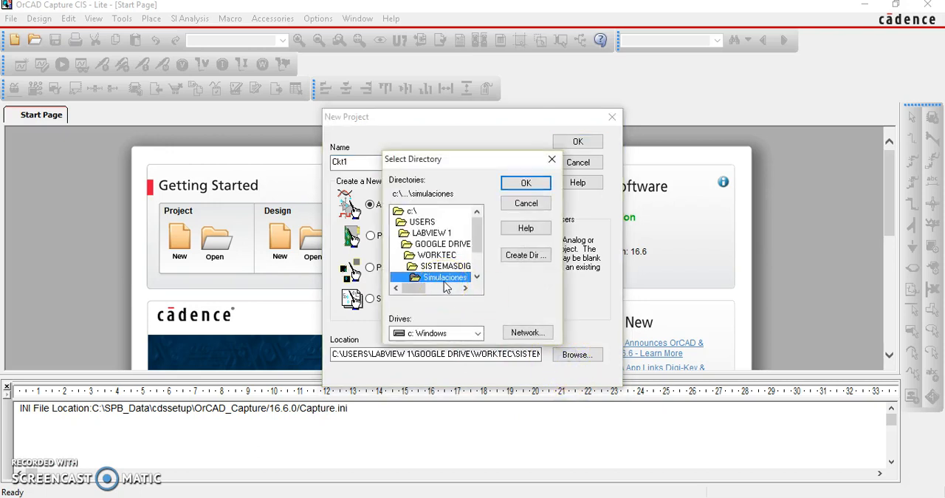
pyautogui.click(526, 182)
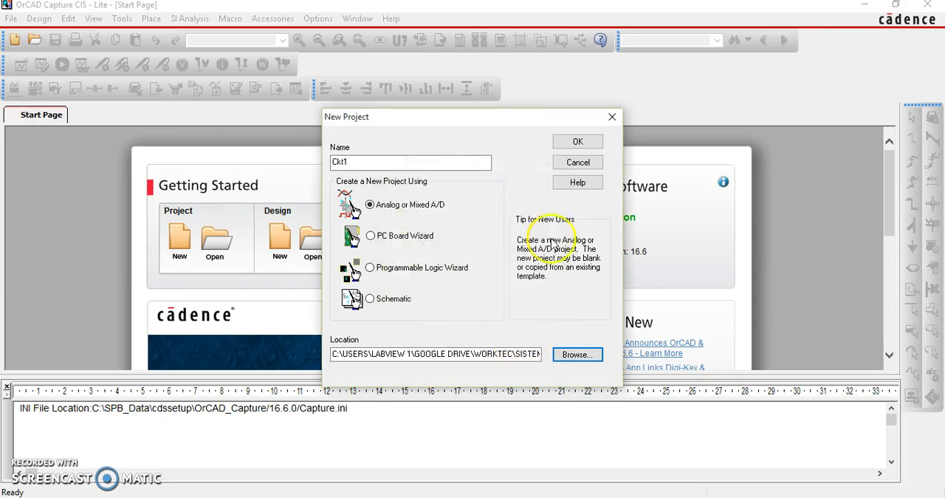
pyautogui.click(572, 140)
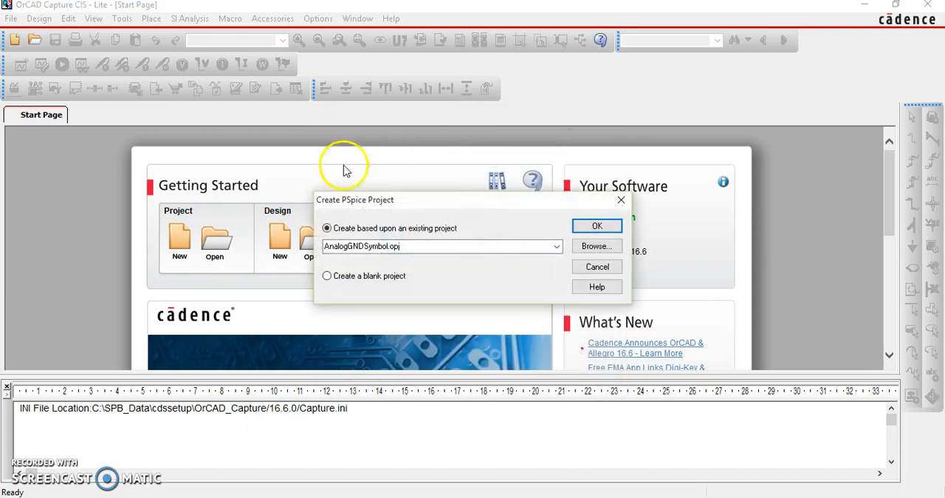
# Create the PSpice project as a blank project and start placing parts on its schematic page
pyautogui.click(390, 280)
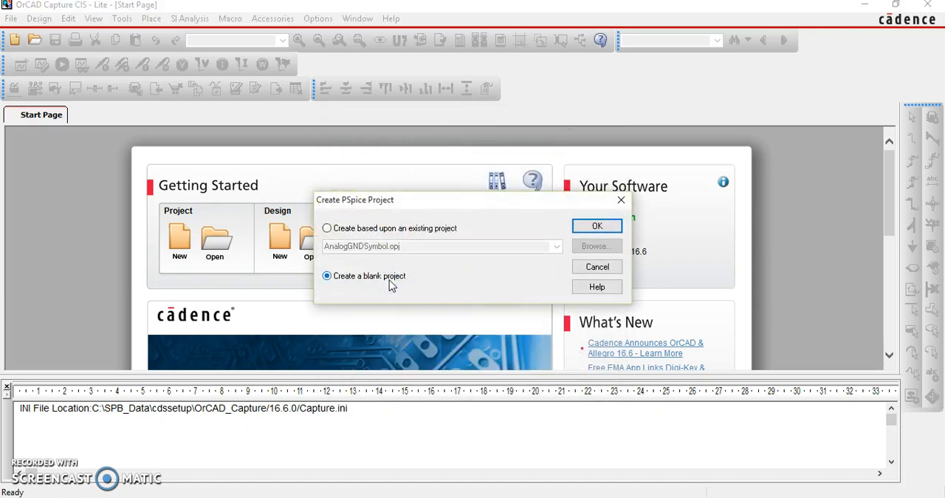
pyautogui.click(596, 228)
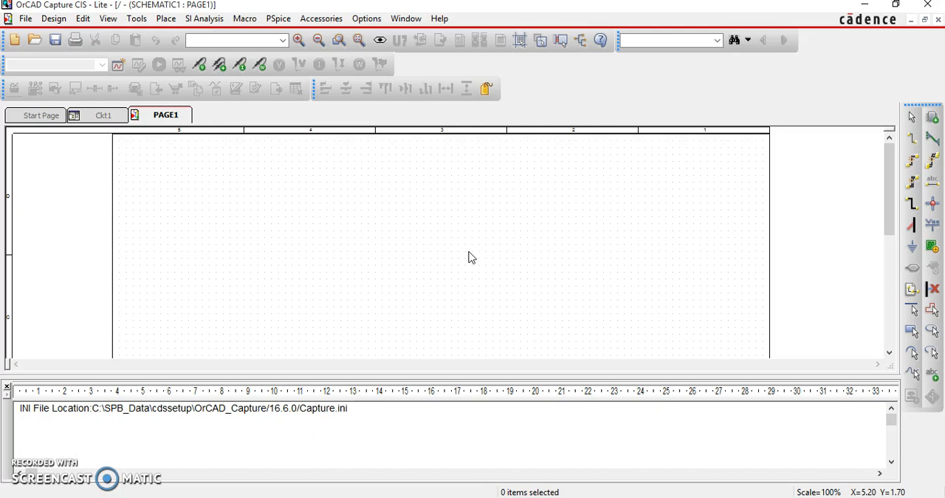
pyautogui.click(934, 119)
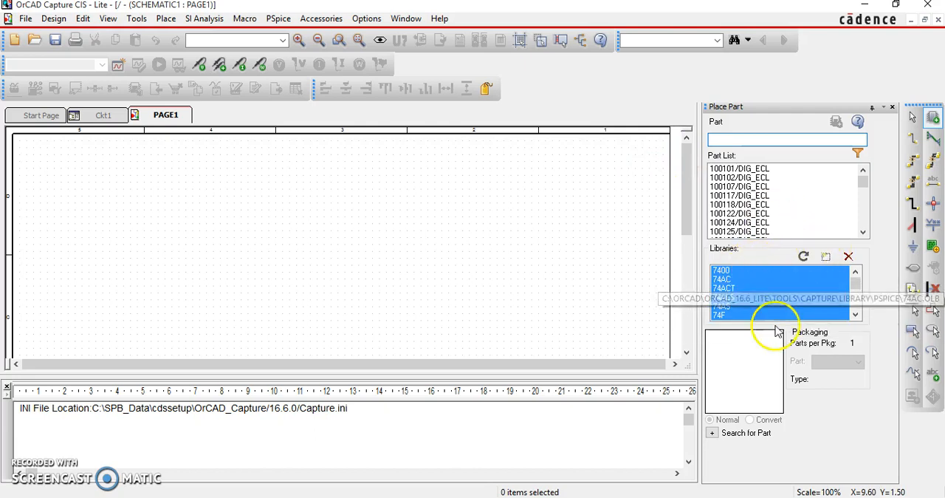
pyautogui.click(827, 257)
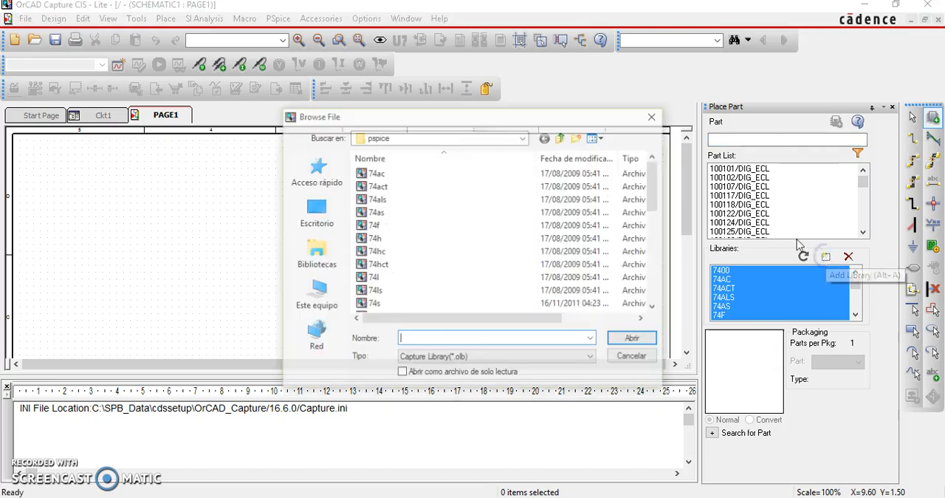
pyautogui.click(417, 178)
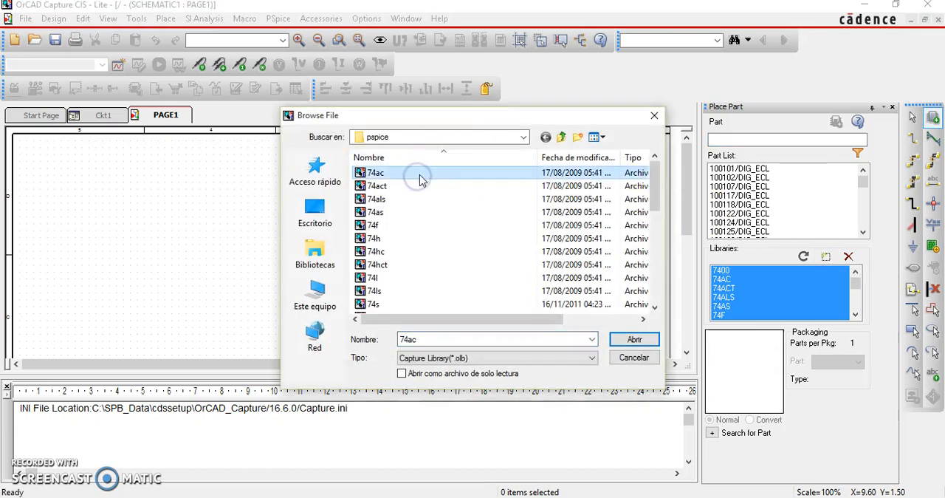
pyautogui.click(432, 144)
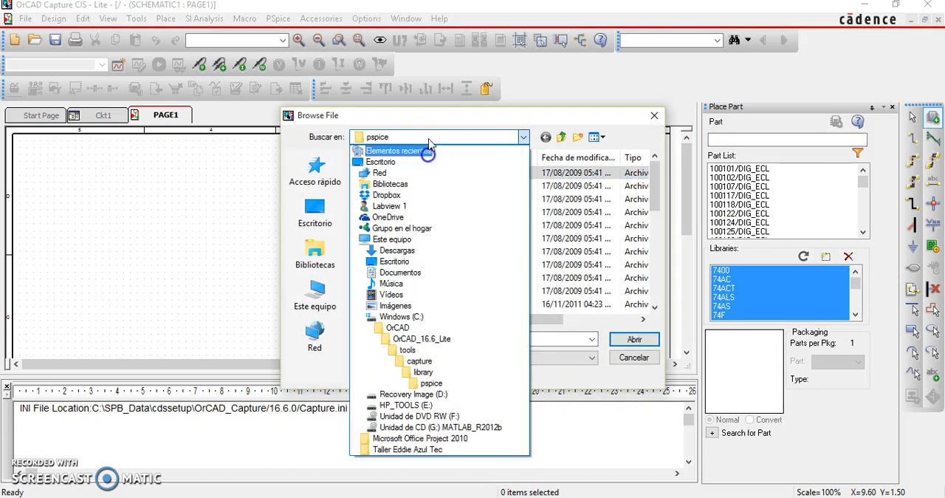
pyautogui.click(434, 379)
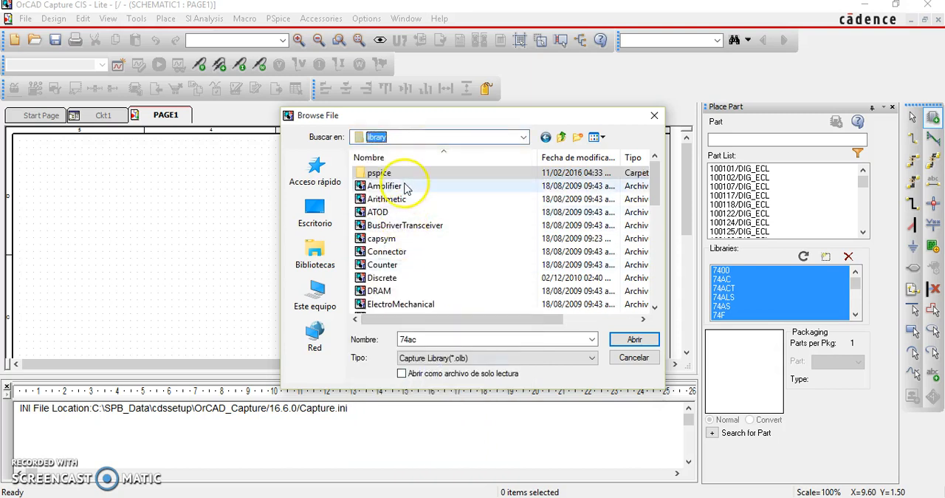
pyautogui.scroll(-7, 408, 207)
pyautogui.scroll(7, 401, 251)
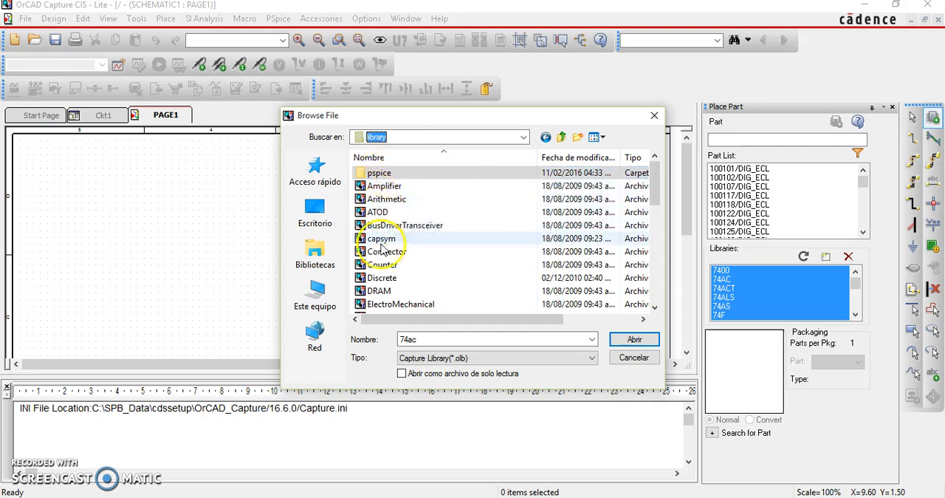
pyautogui.scroll(-7, 384, 266)
pyautogui.scroll(7, 396, 274)
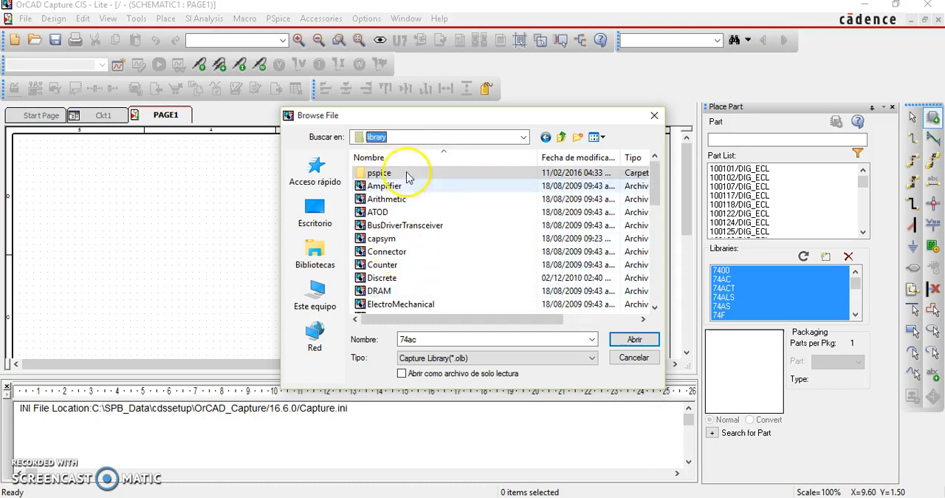
pyautogui.doubleClick(403, 175)
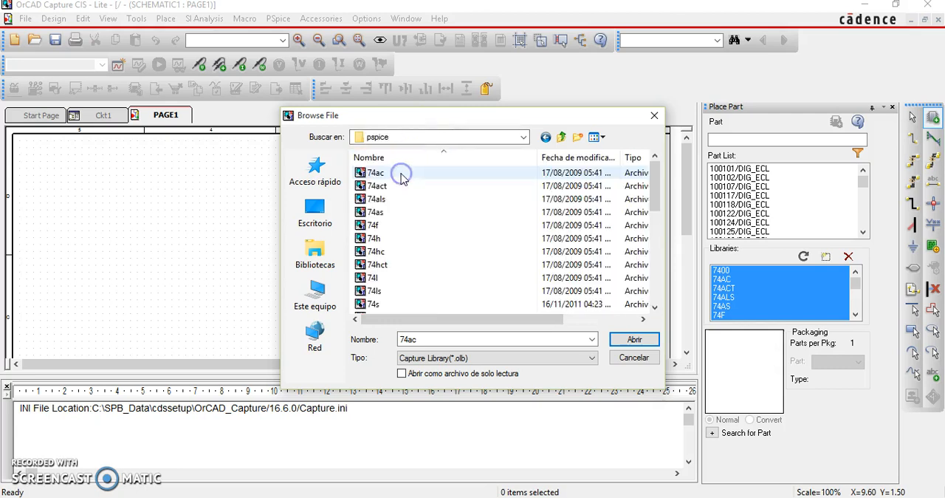
pyautogui.hotkey('shift', 'Down')
pyautogui.hotkey('shift', 'Down')
pyautogui.hotkey('shift', 'Down')
pyautogui.hotkey('shift', 'Down')
pyautogui.hotkey('shift', 'Down')
pyautogui.hotkey('shift', 'Down')
pyautogui.hotkey('shift', 'Down')
pyautogui.hotkey('shift', 'Down')
pyautogui.hotkey('shift', 'Down')
pyautogui.hotkey('shift', 'Down')
pyautogui.hotkey('shift', 'Down')
pyautogui.hotkey('shift', 'Down')
pyautogui.hotkey('shift', 'Down')
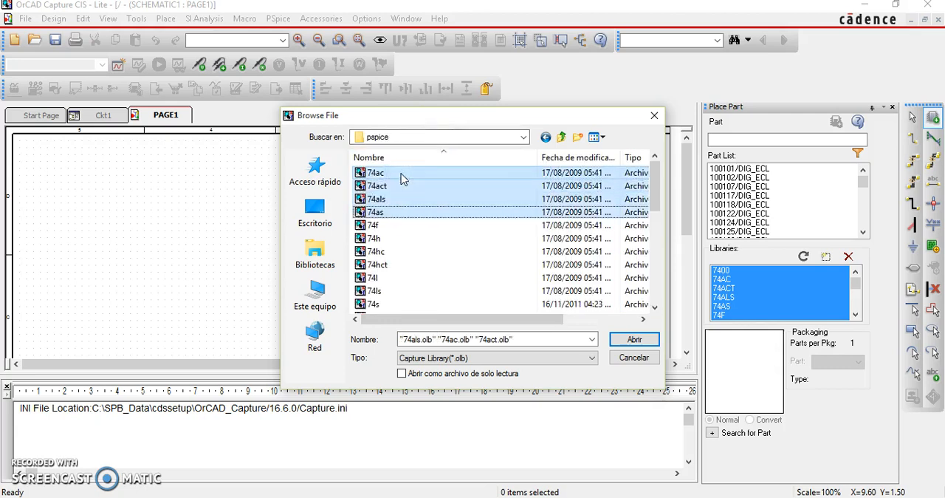
pyautogui.hotkey('shift', 'Down')
pyautogui.hotkey('shift', 'Down')
pyautogui.hotkey('shift', 'Down')
pyautogui.hotkey('shift', 'Down')
pyautogui.hotkey('shift', 'Down')
pyautogui.hotkey('shift', 'Down')
pyautogui.hotkey('shift', 'Down')
pyautogui.hotkey('shift', 'Down')
pyautogui.hotkey('shift', 'Down')
pyautogui.hotkey('shift', 'Down')
pyautogui.hotkey('shift', 'Down')
pyautogui.hotkey('shift', 'Down')
pyautogui.hotkey('shift', 'Down')
pyautogui.hotkey('shift', 'Down')
pyautogui.hotkey('shift', 'Down')
pyautogui.hotkey('shift', 'Down')
pyautogui.hotkey('shift', 'Down')
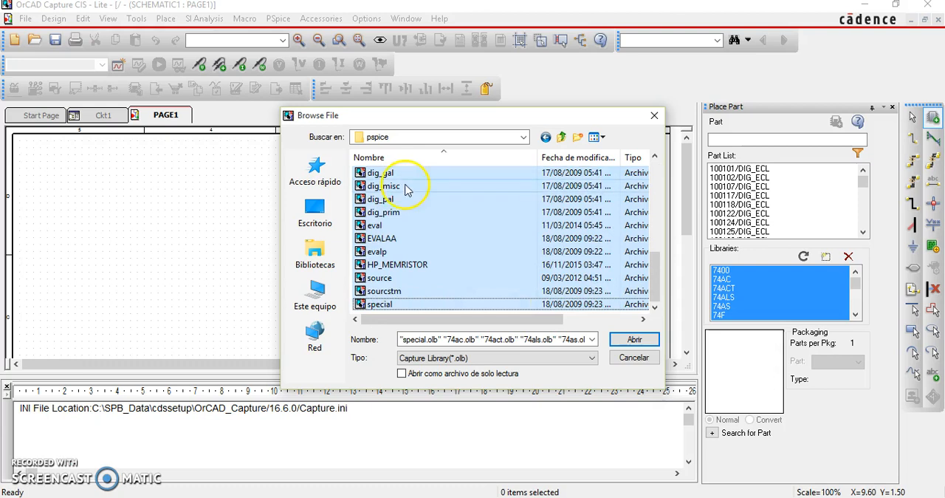
pyautogui.moveTo(659, 277); pyautogui.dragTo(659, 316)
pyautogui.click(632, 357)
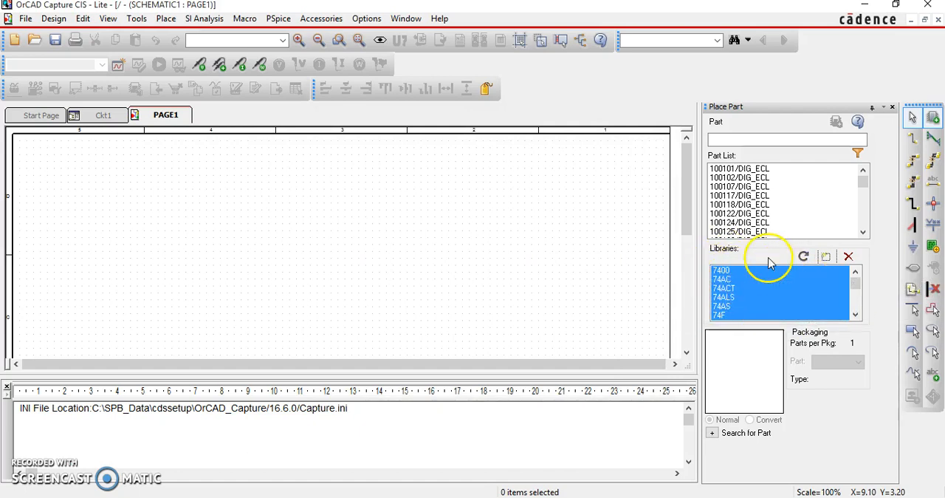
# Limit the part list to the 74LS library
pyautogui.click(854, 316)
pyautogui.click(855, 316)
pyautogui.click(855, 316)
pyautogui.click(731, 288)
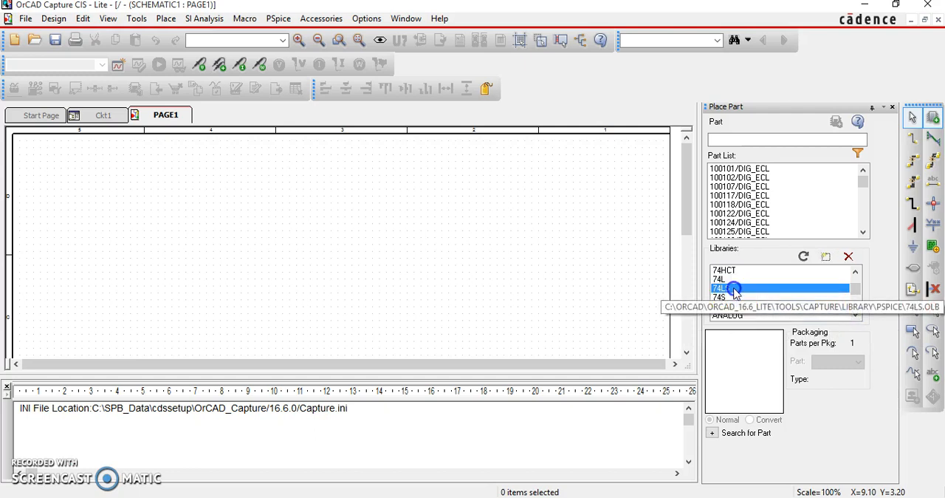
# Preview the symbols of the 74LS00, 74LS01, 74LS02 and 74LS03 gates
pyautogui.click(730, 177)
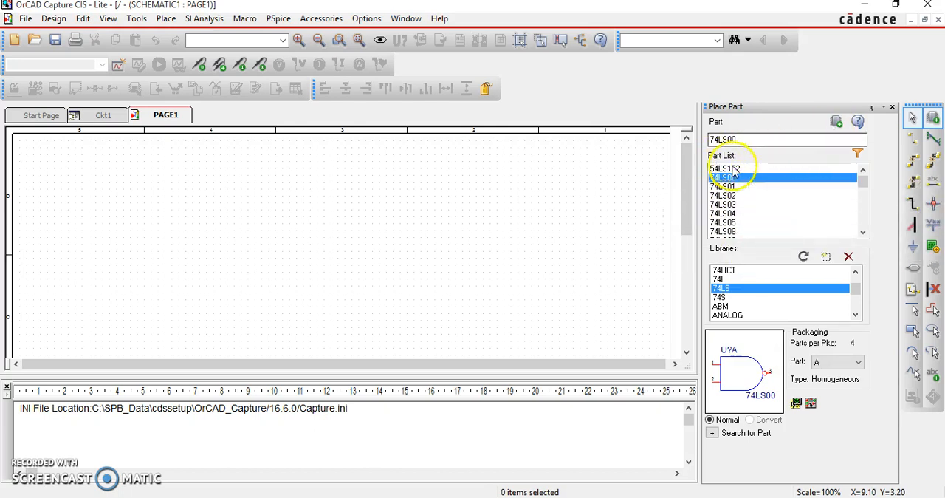
pyautogui.click(731, 196)
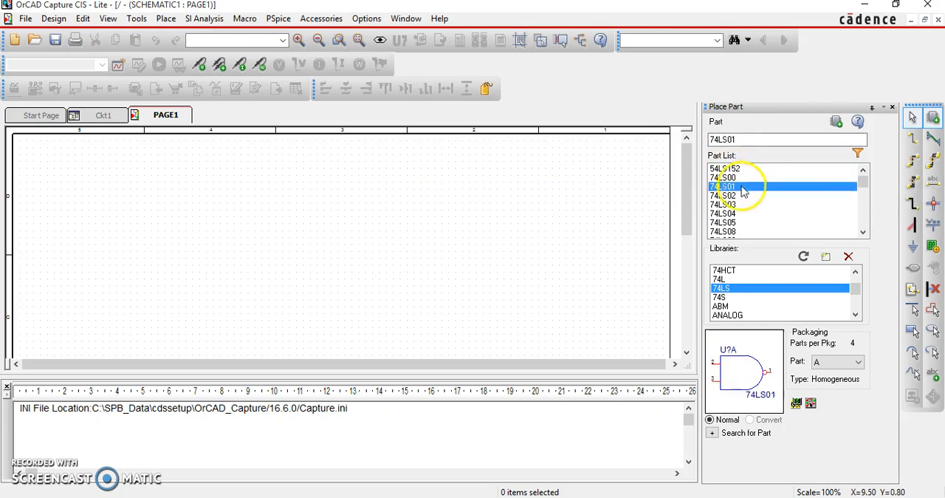
pyautogui.click(729, 188)
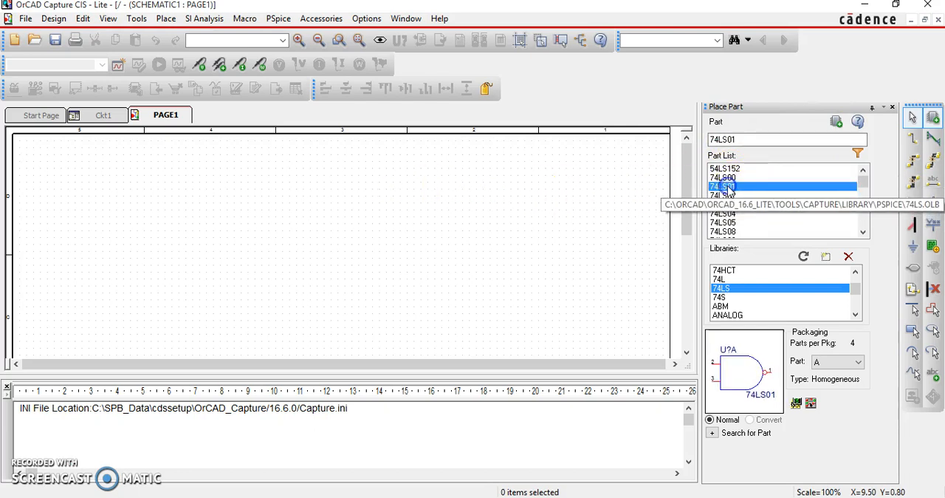
pyautogui.click(731, 196)
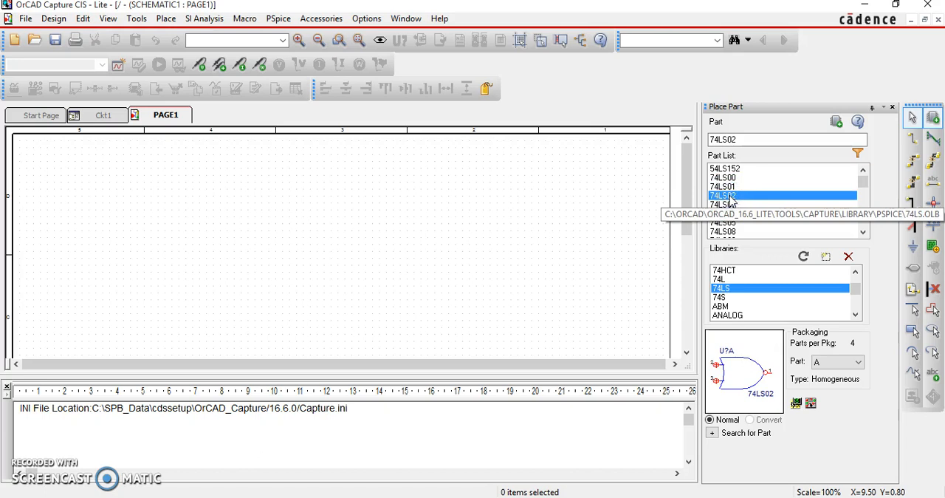
pyautogui.click(731, 204)
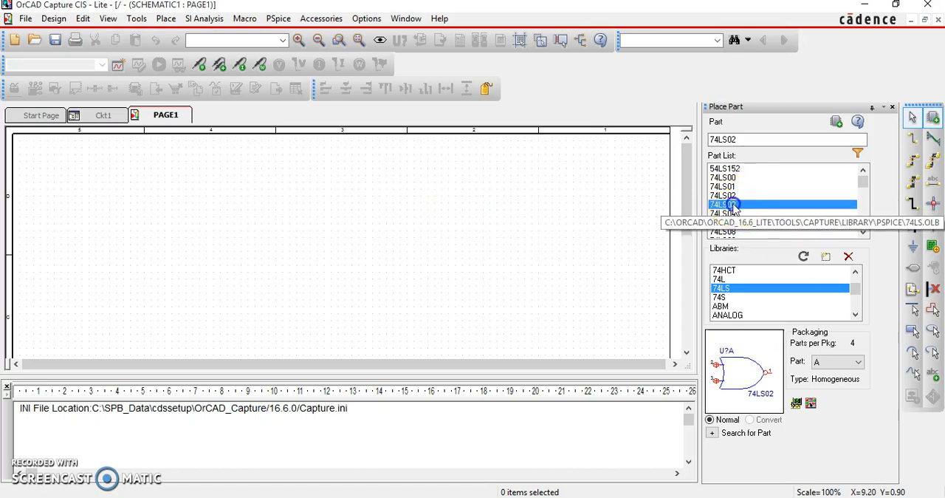
# Place three 74LS02 NOR gates, two stacked vertically and the third to their right, midway between them
pyautogui.doubleClick(732, 197)
pyautogui.click(303, 186)
pyautogui.click(307, 243)
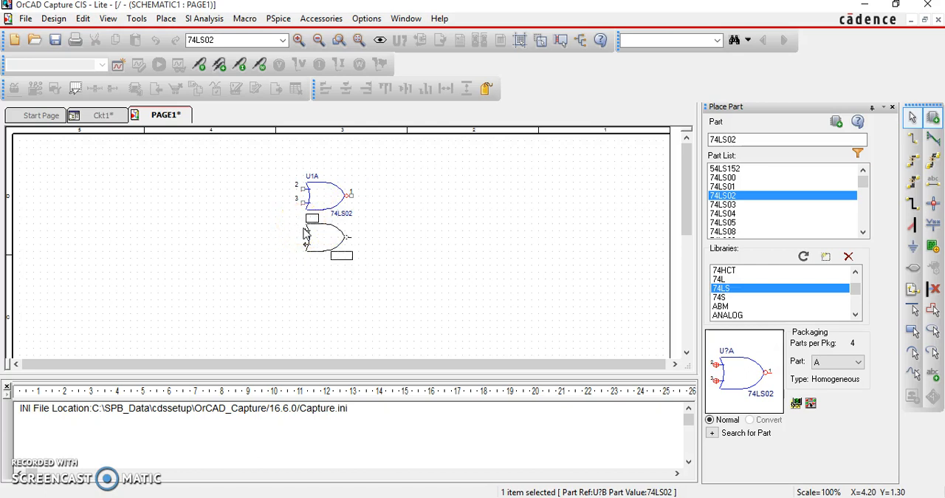
pyautogui.click(306, 235)
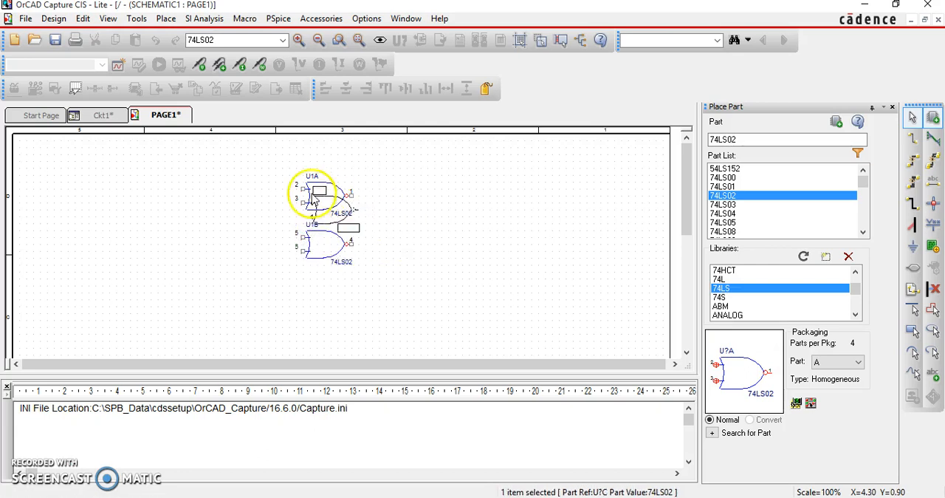
pyautogui.click(367, 210)
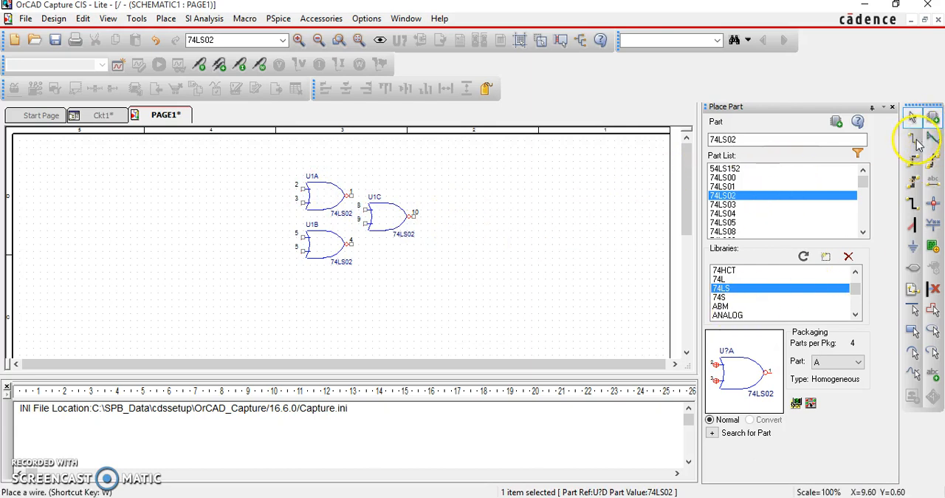
pyautogui.click(912, 118)
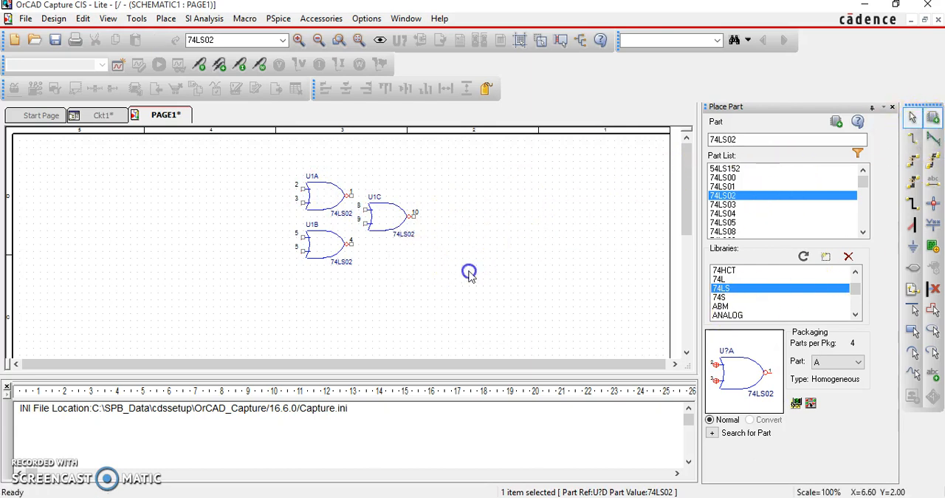
# Wire the output of the upper-left NOR gate to the upper input of the right-hand gate
pyautogui.click(915, 141)
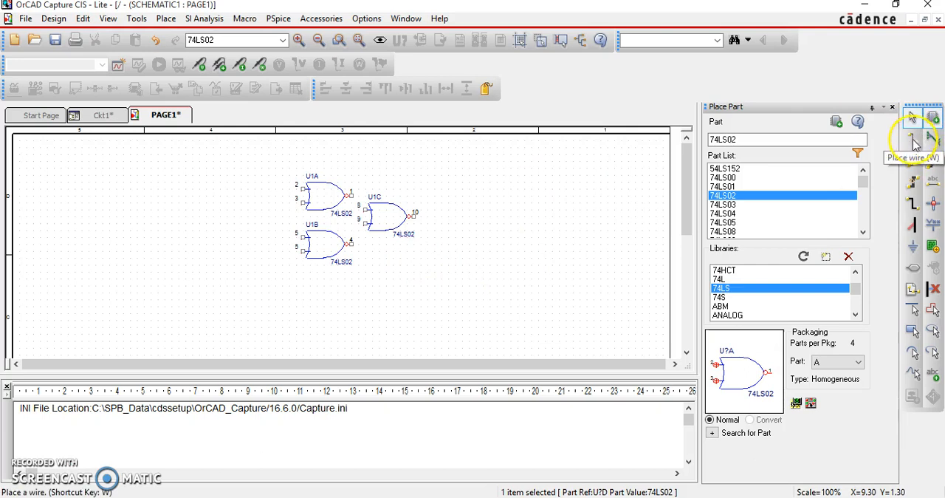
pyautogui.click(347, 197)
pyautogui.moveTo(350, 196); pyautogui.dragTo(365, 210)
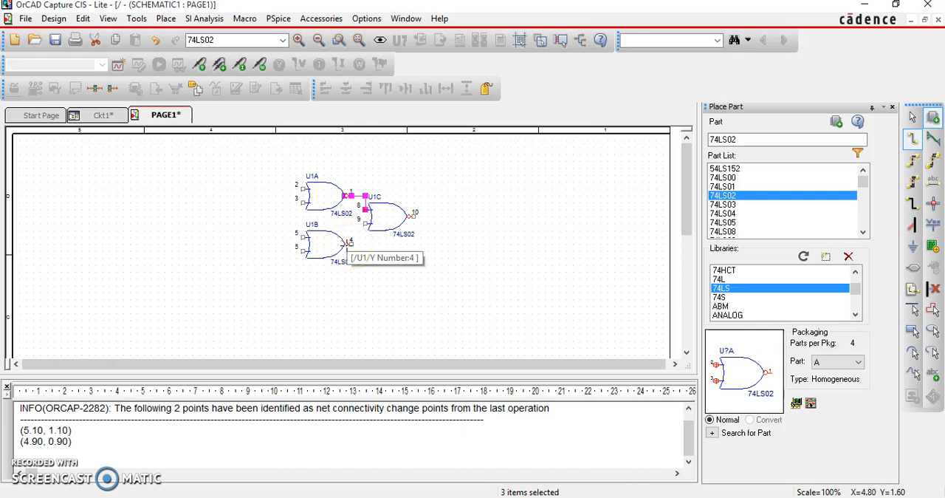
# Wire the output of the lower-left NOR gate to the lower input of the right-hand gate
pyautogui.moveTo(350, 244); pyautogui.dragTo(352, 242)
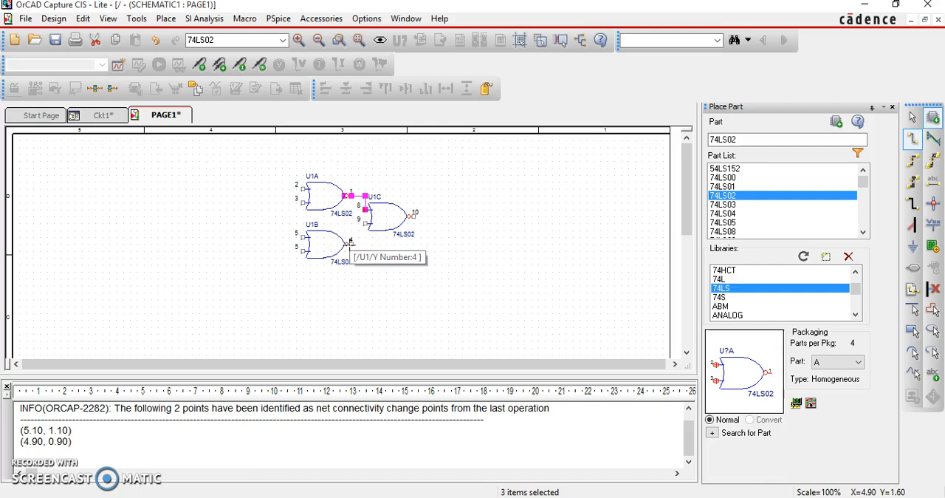
pyautogui.click(352, 243)
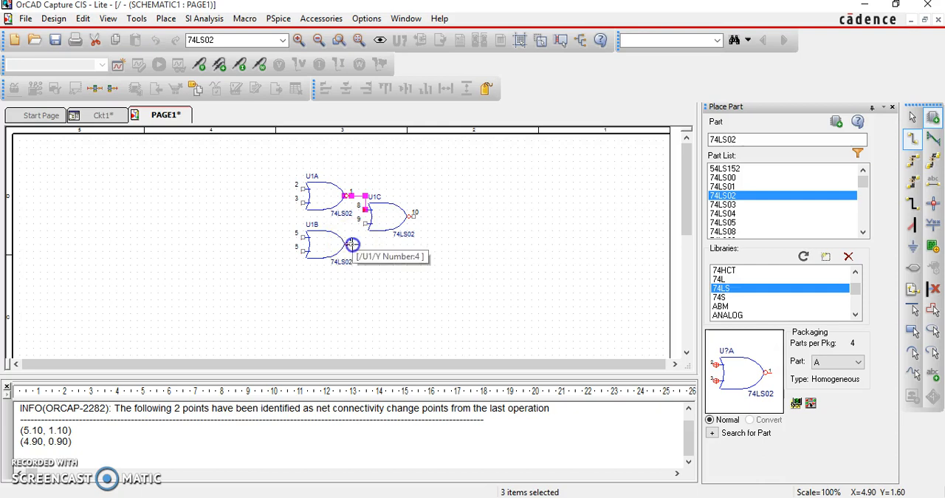
pyautogui.click(366, 223)
pyautogui.click(412, 217)
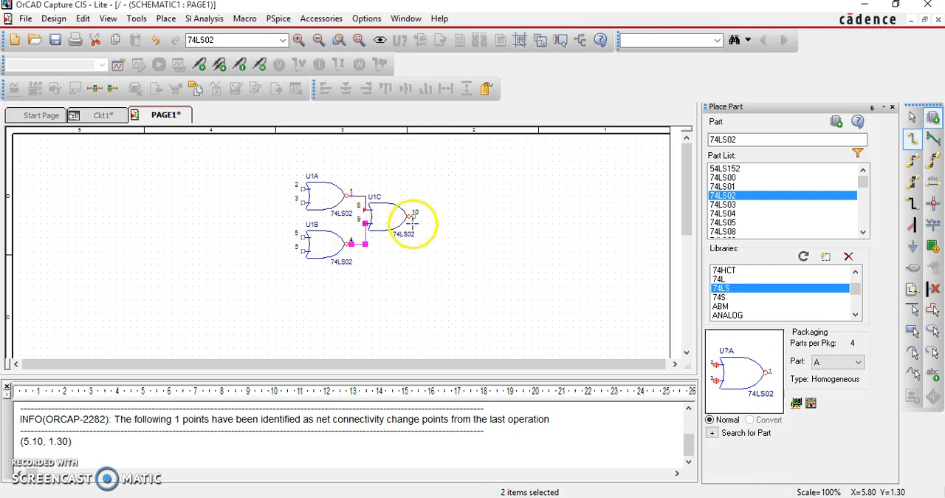
pyautogui.press('Escape')
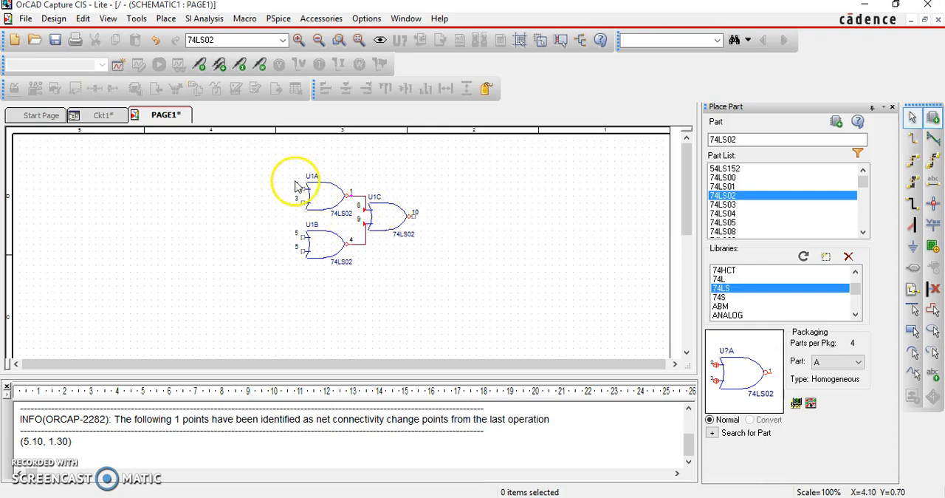
# Clear the part name and select all libraries so the part list covers every one of them
pyautogui.moveTo(747, 139); pyautogui.dragTo(659, 137)
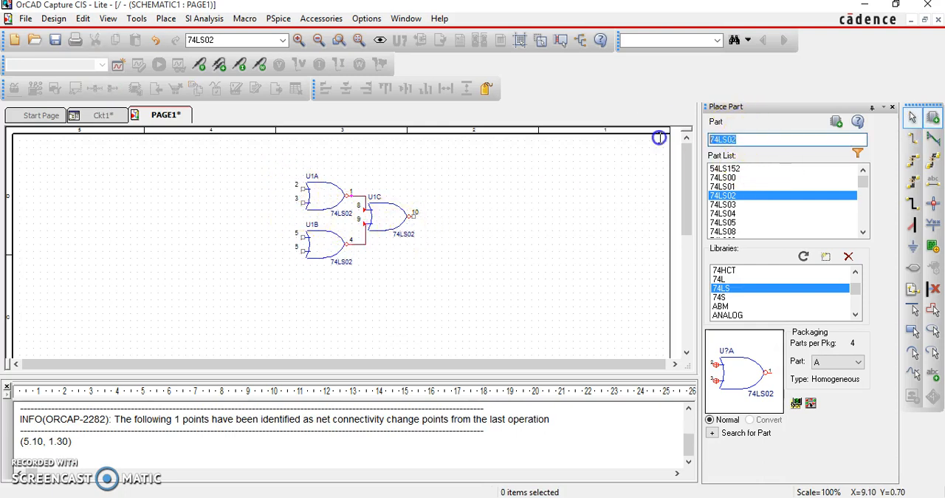
pyautogui.press('BackSpace')
pyautogui.scroll(3, 772, 284)
pyautogui.click(738, 271)
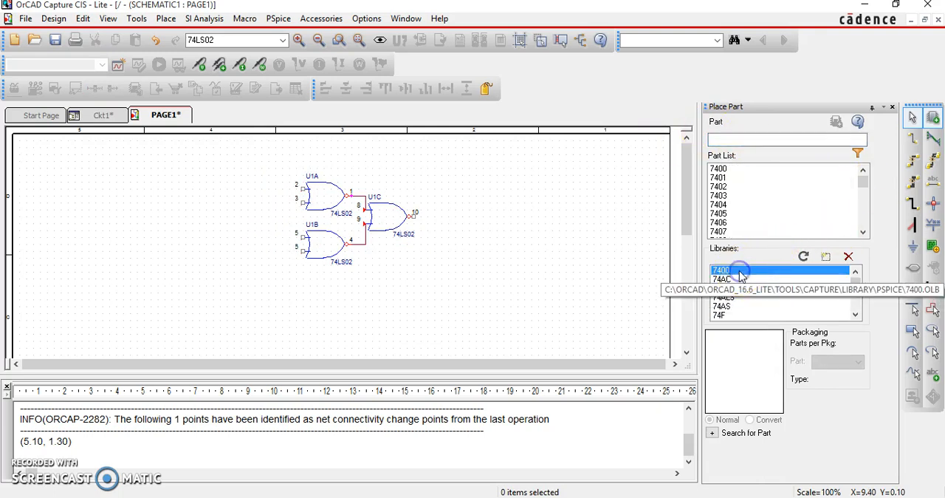
pyautogui.hotkey('ctrl', 'a')
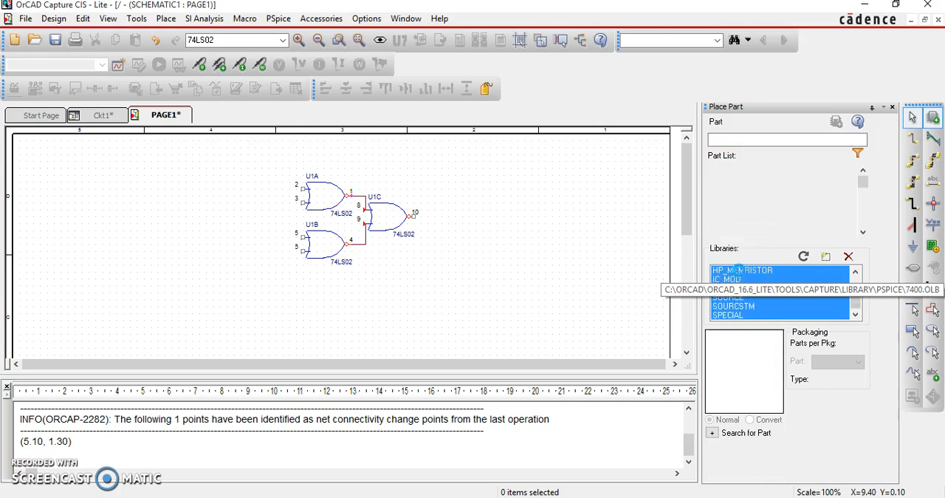
# Search all libraries for a digital stimulus and select STIM1 from the SOURCE library
pyautogui.click(756, 138)
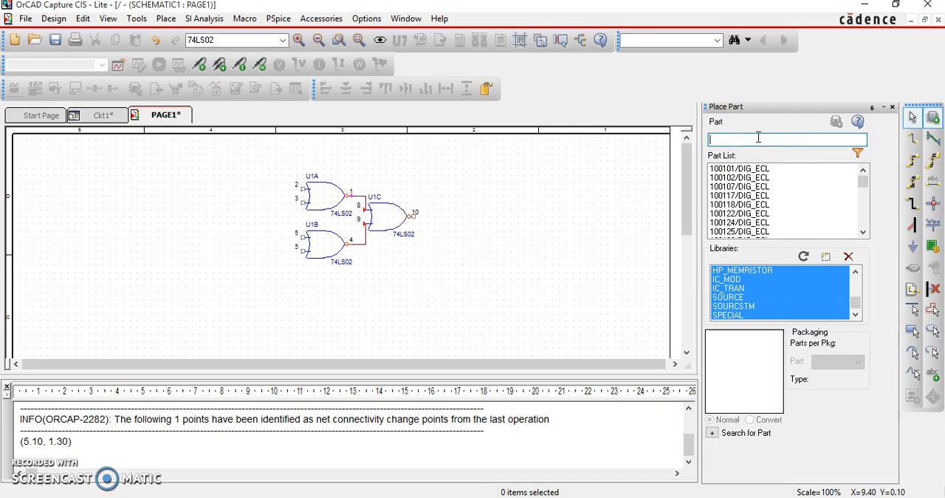
pyautogui.write('d')
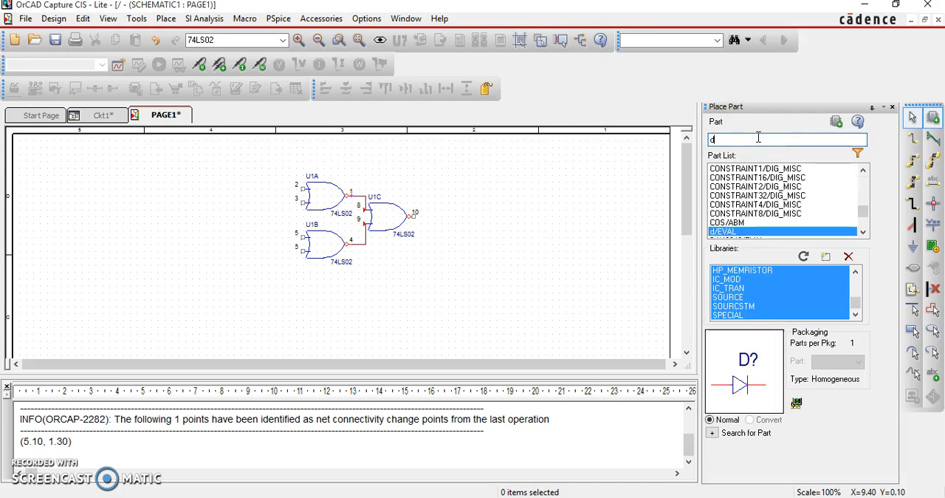
pyautogui.click(863, 232)
pyautogui.click(863, 231)
pyautogui.press('BackSpace')
pyautogui.write('stm')
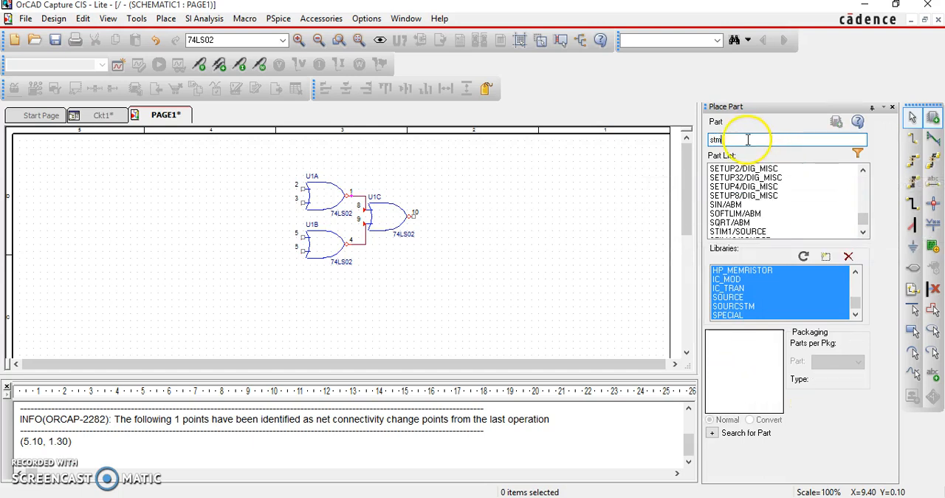
pyautogui.click(752, 232)
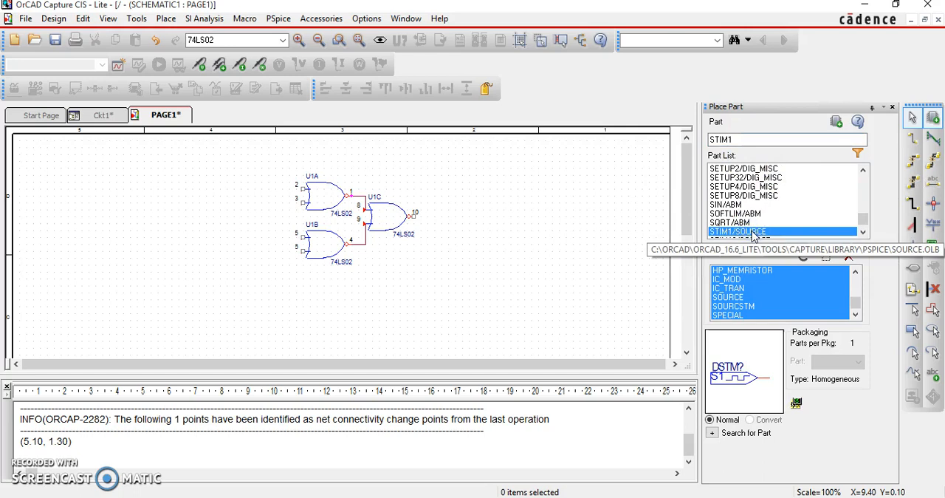
# Place one STIM1 digital stimulus in the empty area above and to the right of the NOR gates
pyautogui.click(862, 233)
pyautogui.click(862, 232)
pyautogui.click(863, 232)
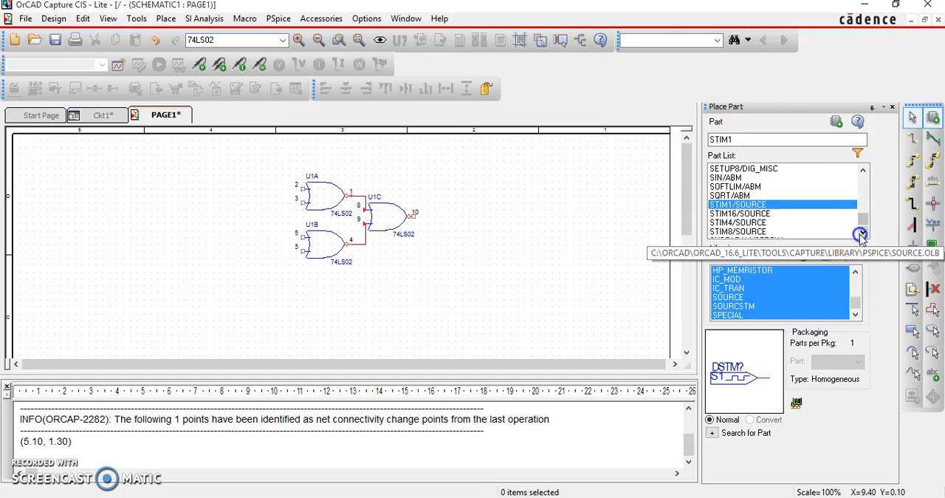
pyautogui.doubleClick(722, 206)
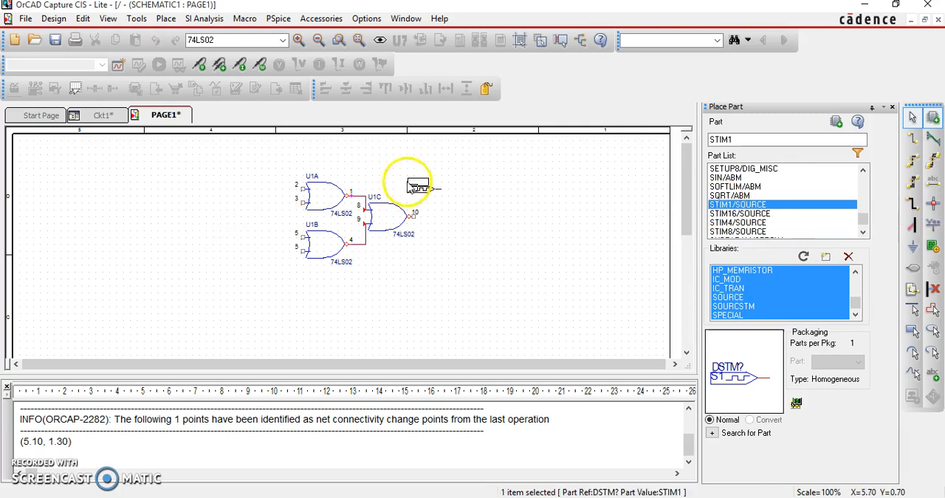
pyautogui.click(466, 177)
# Open the properties of the placed STIM1 stimulus and set COMMAND2 to 1s 1
pyautogui.doubleClick(464, 179)
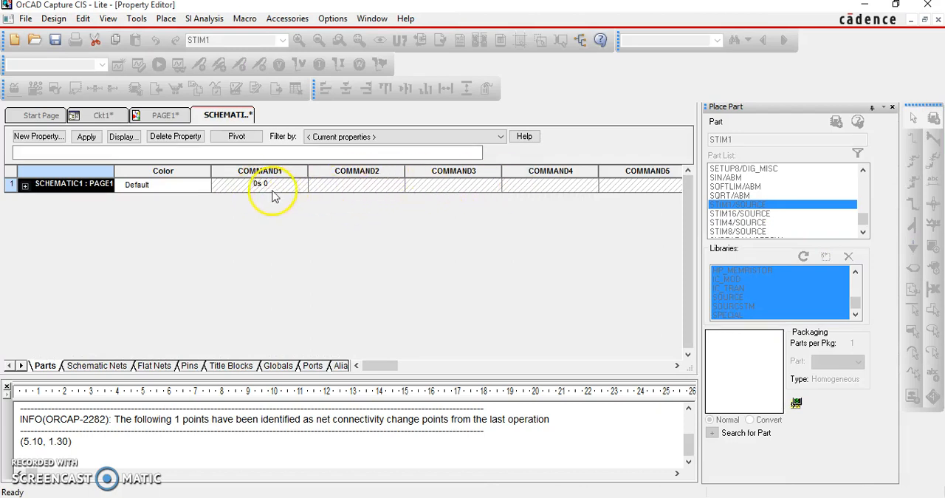
pyautogui.click(260, 186)
pyautogui.click(256, 183)
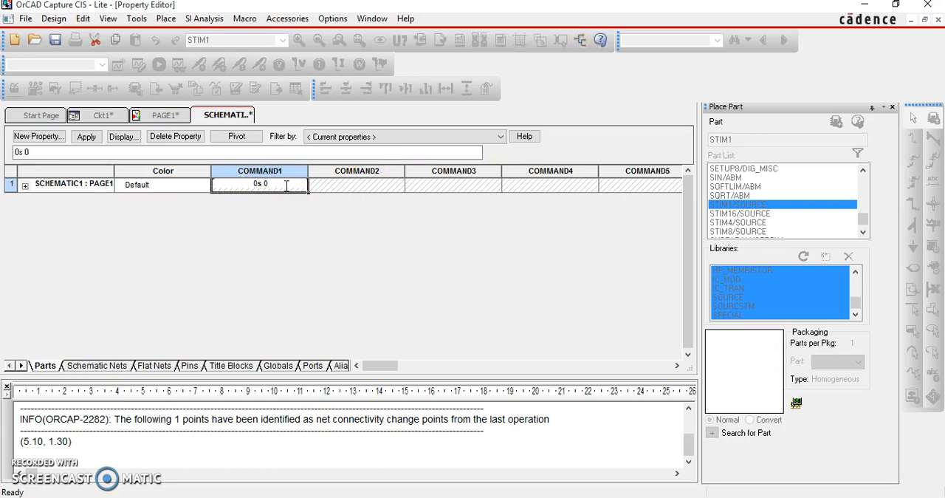
pyautogui.click(359, 186)
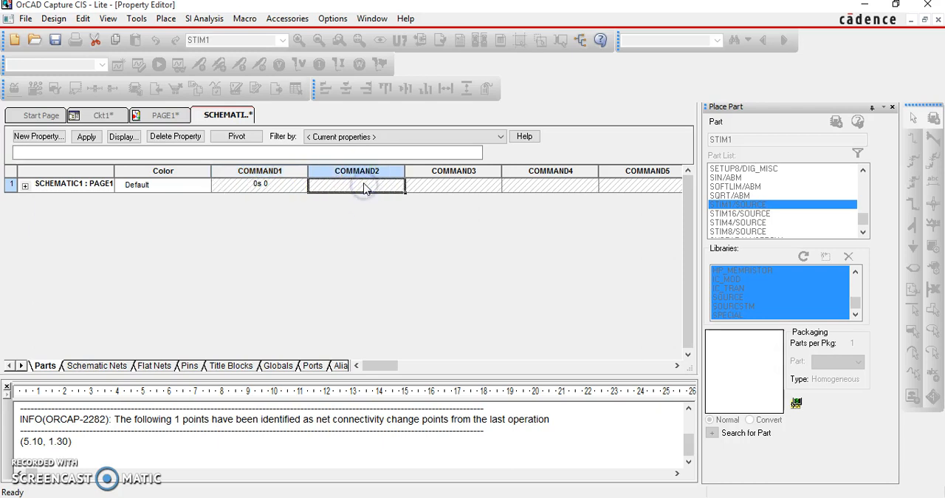
pyautogui.write('1s 1')
pyautogui.press('Tab')
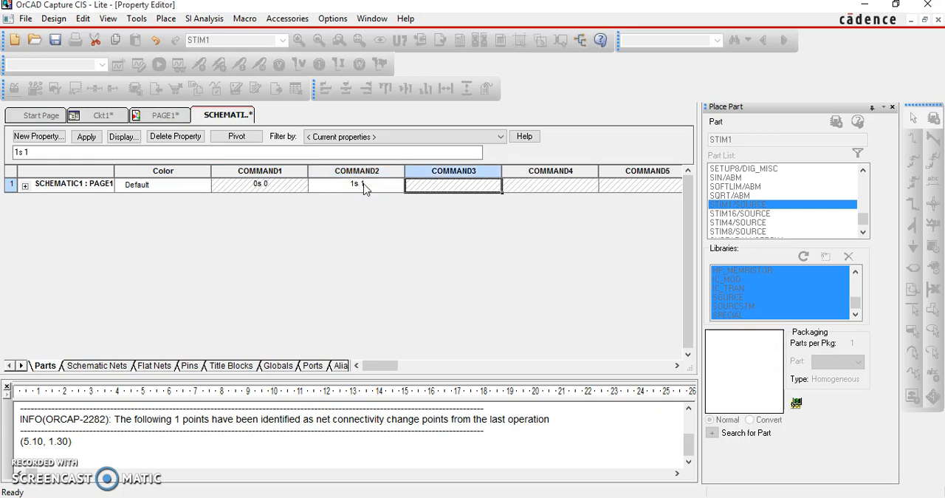
# Set the stimulus's COMMAND3 to 2s 0 and return to the PAGE1 schematic
pyautogui.write('2s')
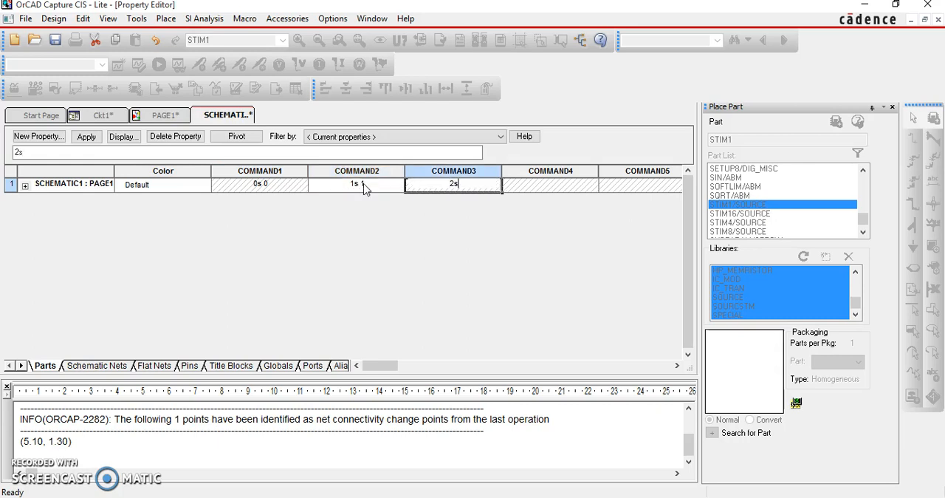
pyautogui.write('0')
pyautogui.press('Left')
pyautogui.press('Tab')
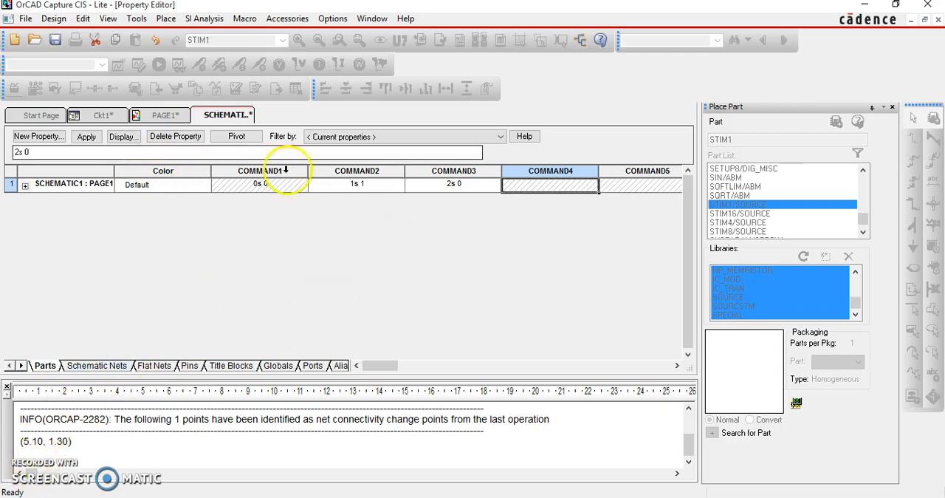
pyautogui.click(164, 118)
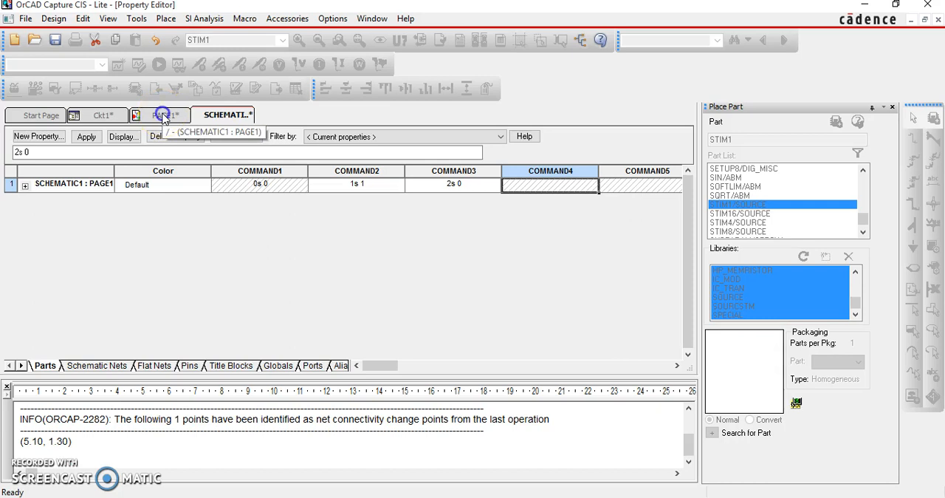